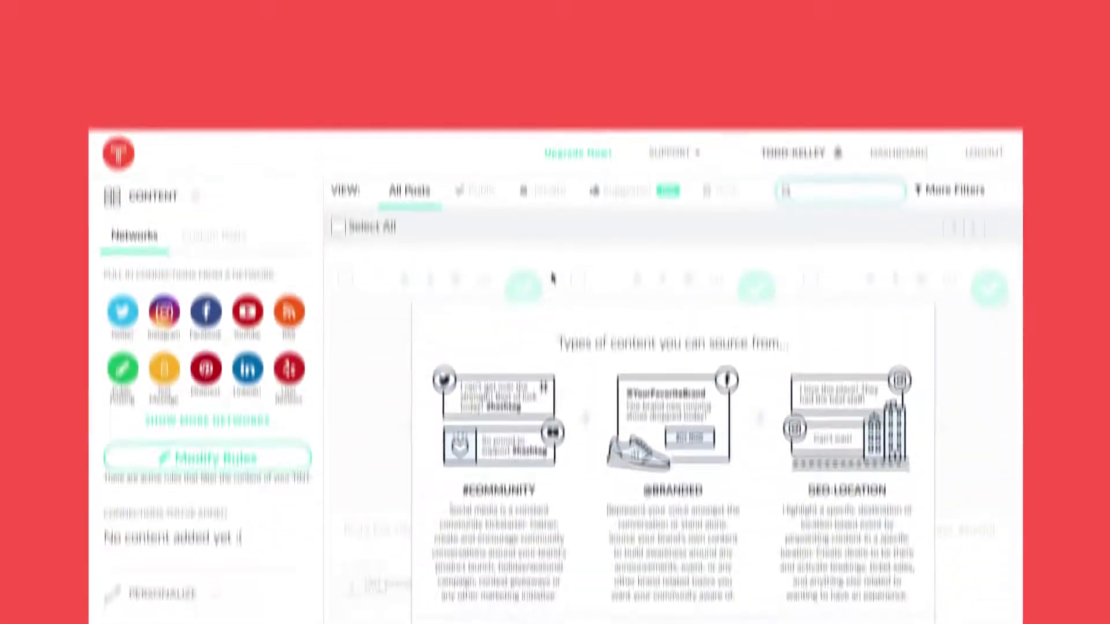
# Add the Instagram hashtag 'loews' as a content source for the feed.
pyautogui.click(170, 347)
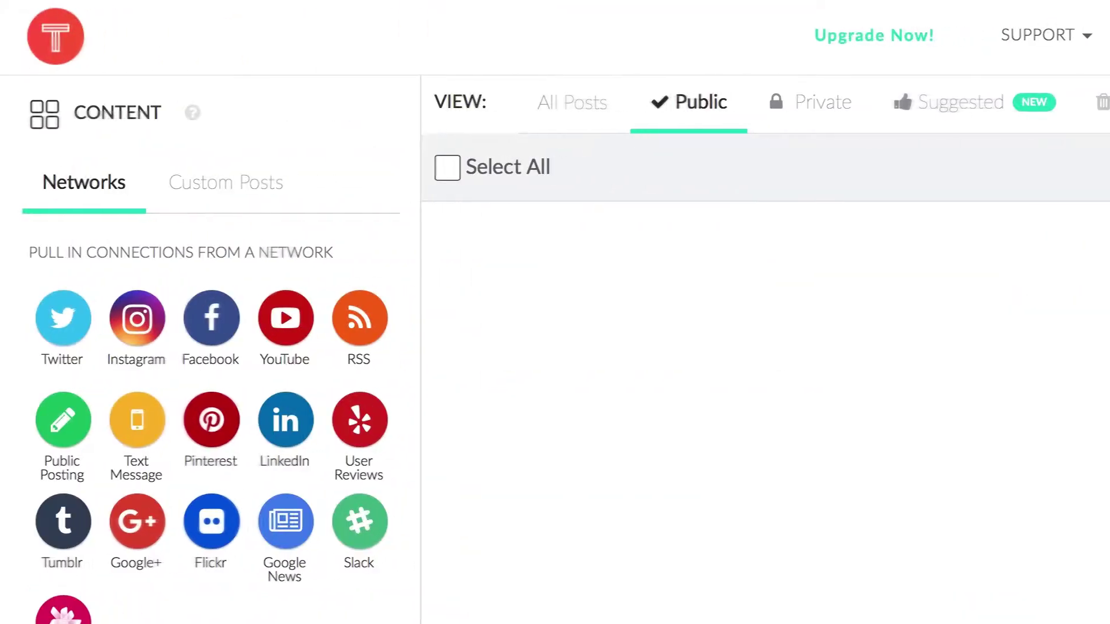
pyautogui.click(135, 320)
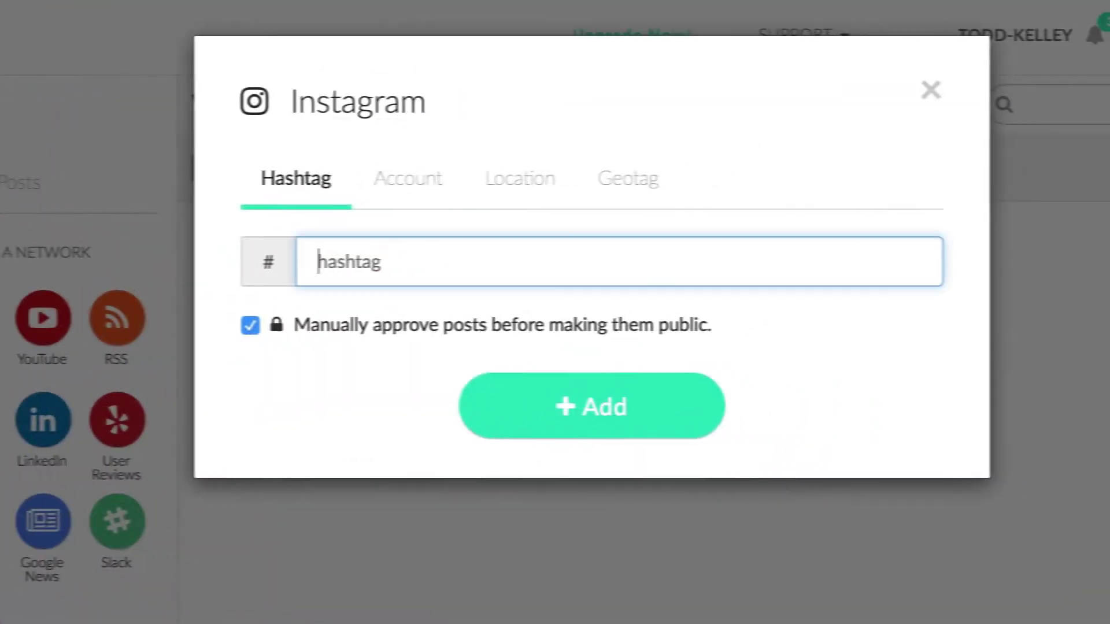
pyautogui.write('loewshotels')
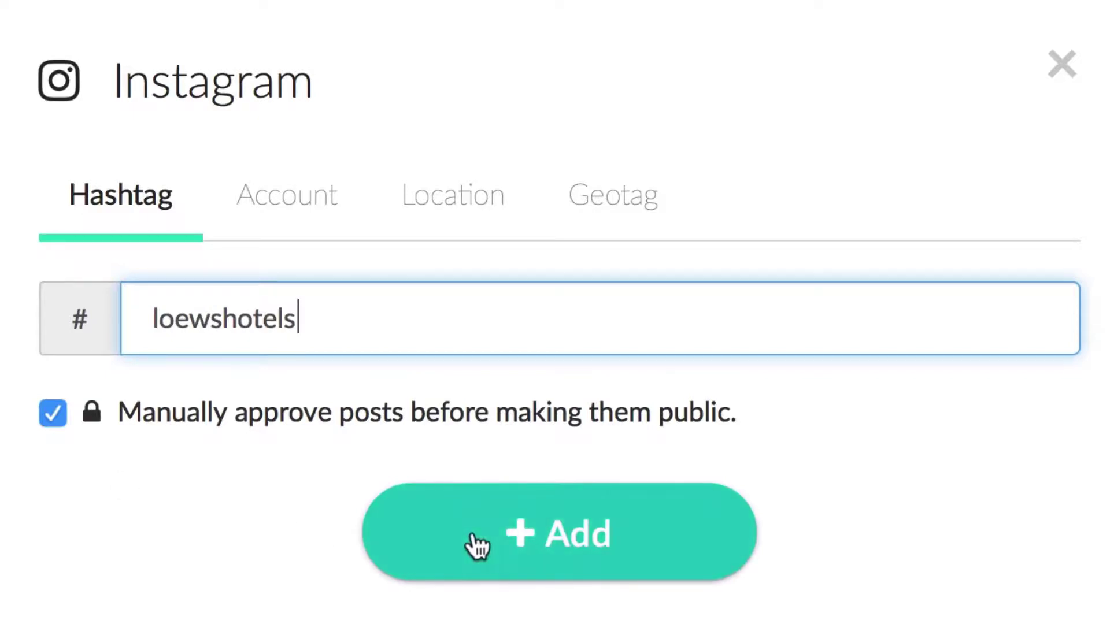
pyautogui.click(476, 546)
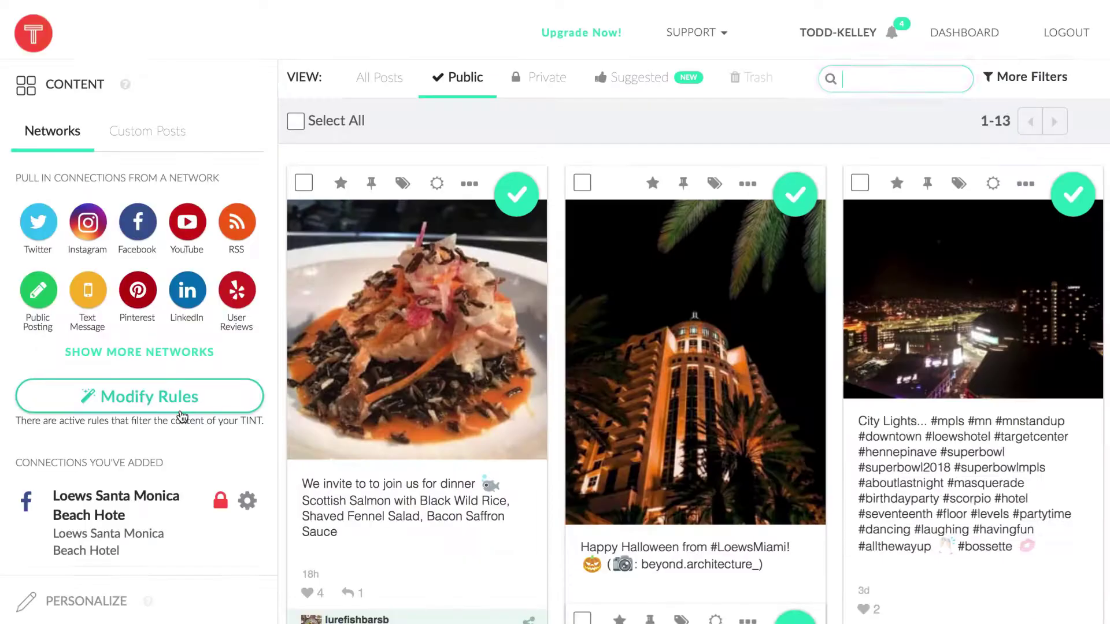
pyautogui.scroll(-3, 445, 592)
pyautogui.scroll(-5, 444, 592)
pyautogui.scroll(-3, 445, 592)
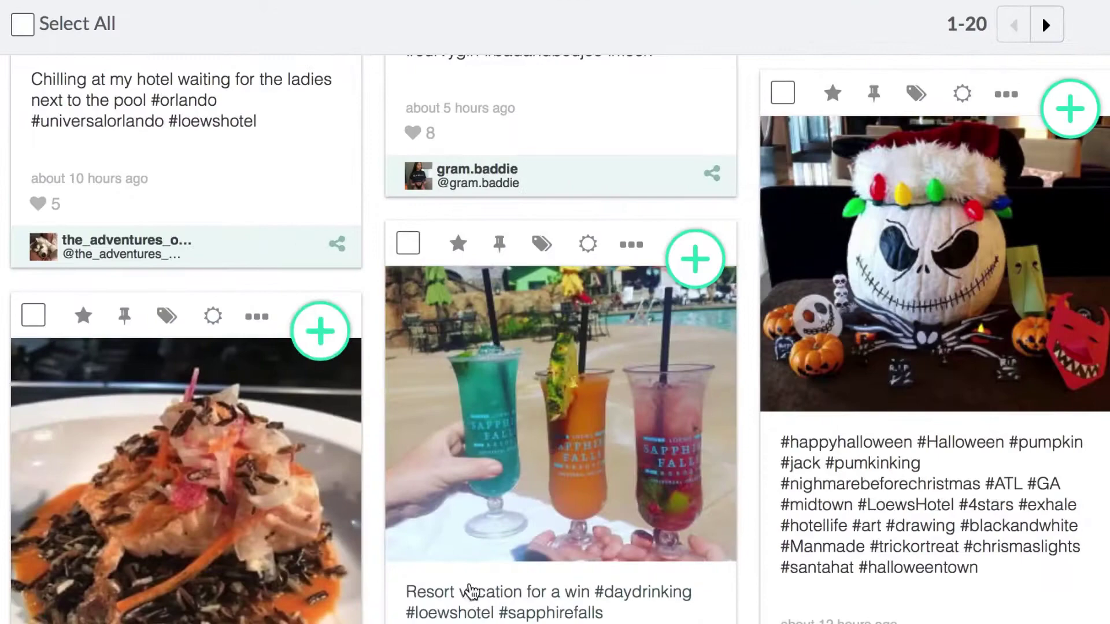
# Make the salmon dinner post and another post visible, auto-approve hashtag posts, and add #travelforreal.
pyautogui.click(321, 334)
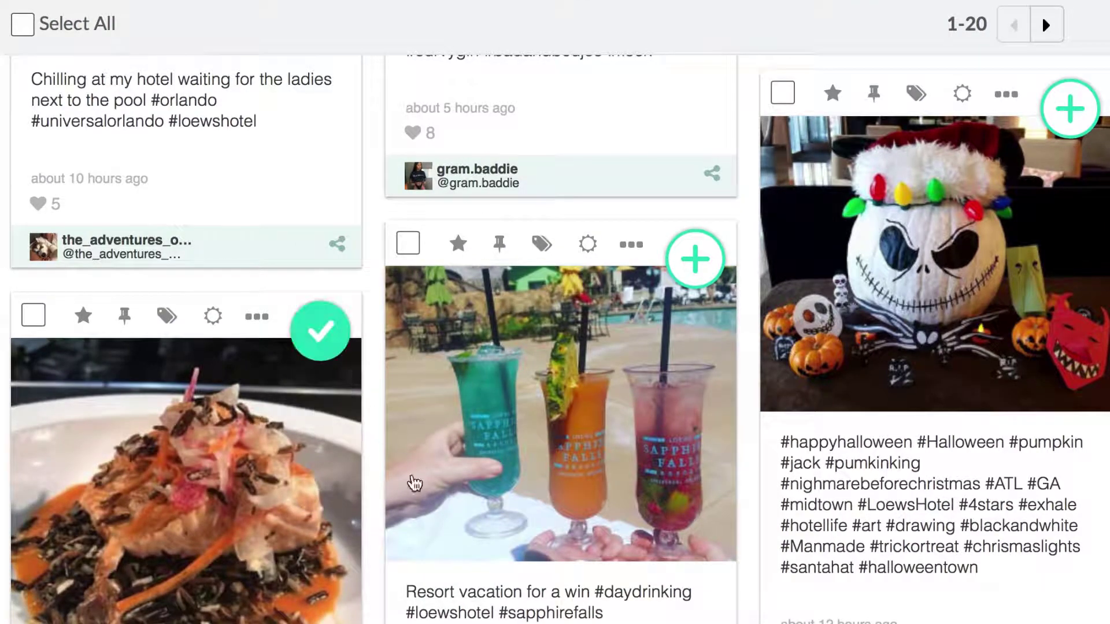
pyautogui.scroll(-5, 641, 334)
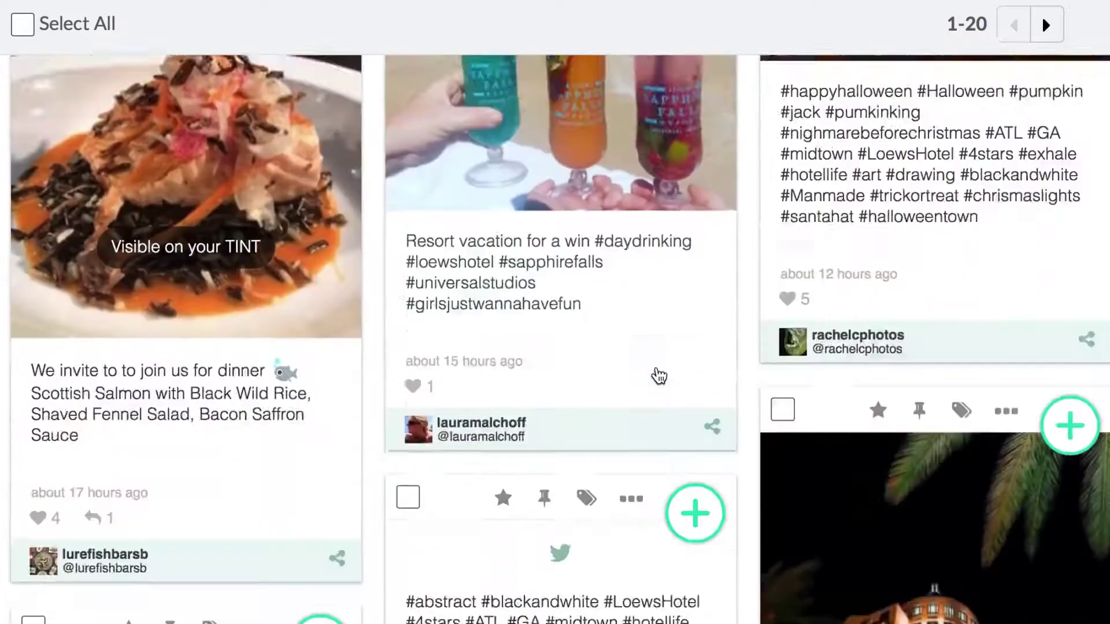
pyautogui.scroll(-5, 658, 373)
pyautogui.click(1069, 188)
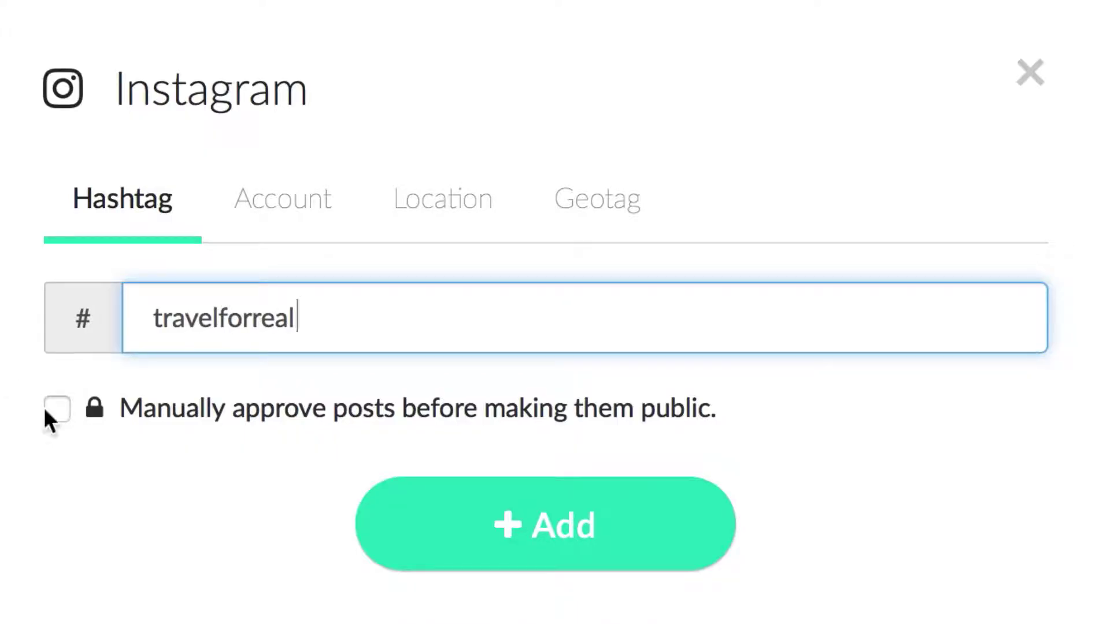
pyautogui.click(58, 408)
pyautogui.click(520, 525)
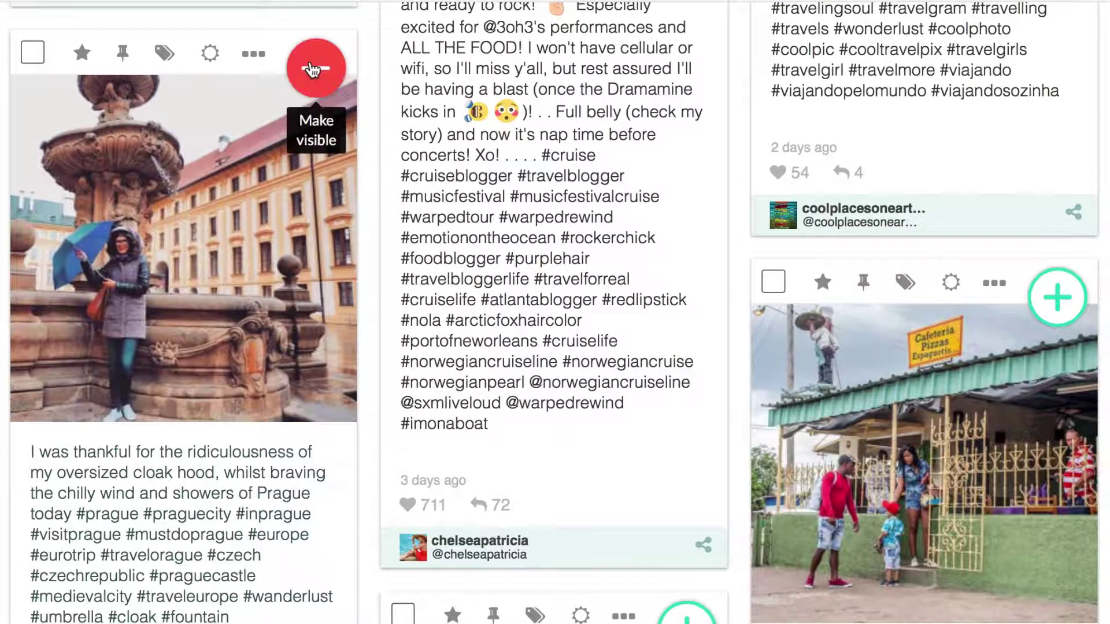
pyautogui.scroll(-3, 487, 432)
pyautogui.scroll(-3, 487, 433)
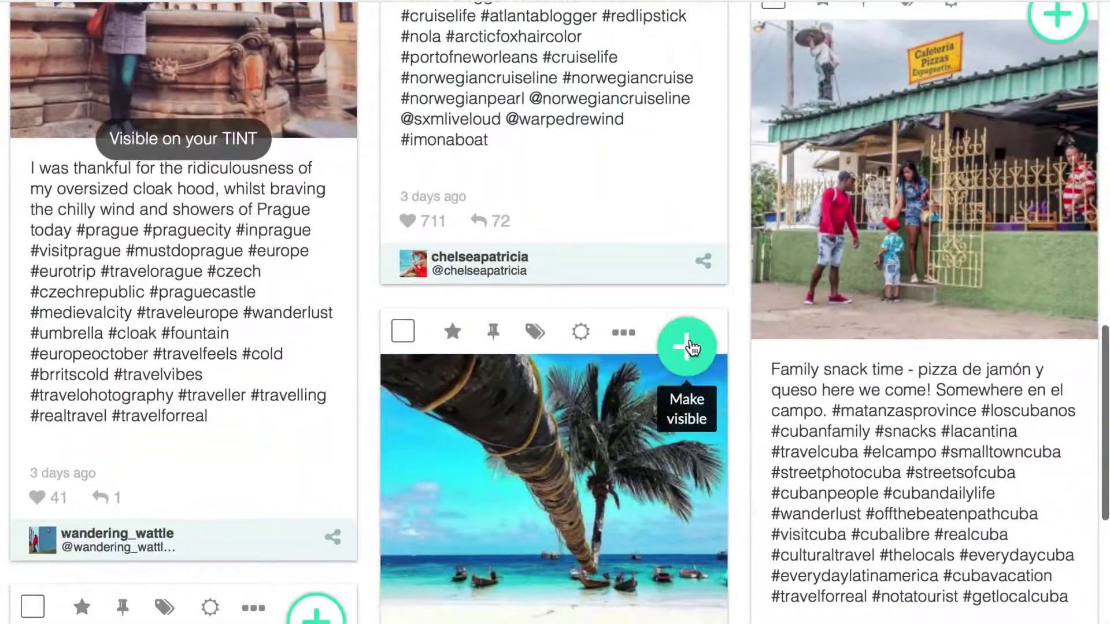
# Show the palm tree beach post, filter to accounts over 5,000 followers, and request vineyard photo rights.
pyautogui.click(687, 347)
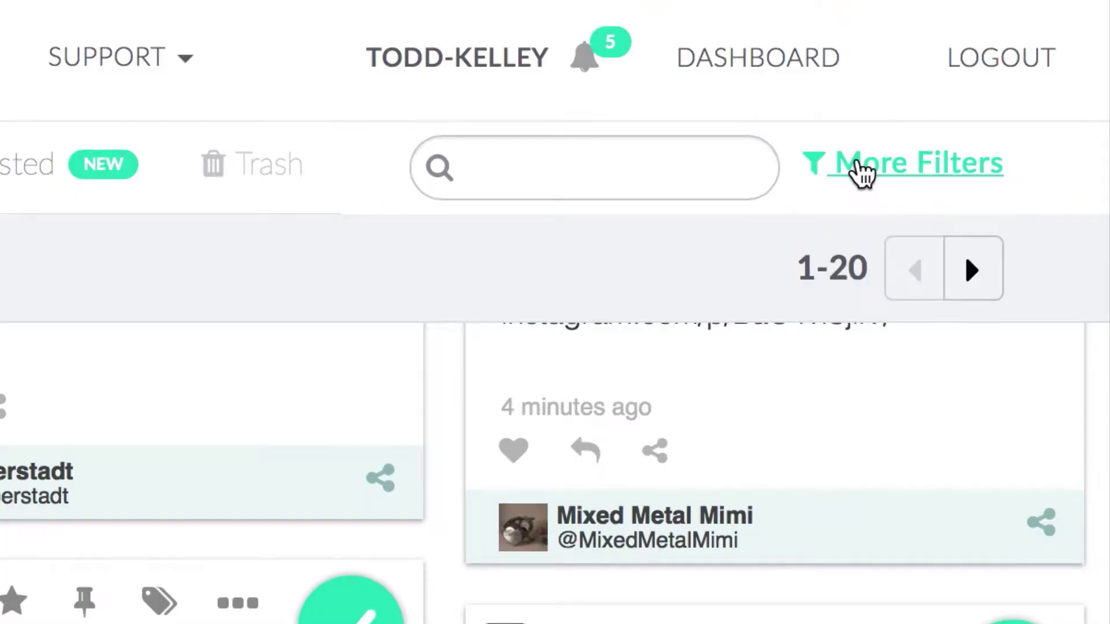
pyautogui.click(861, 171)
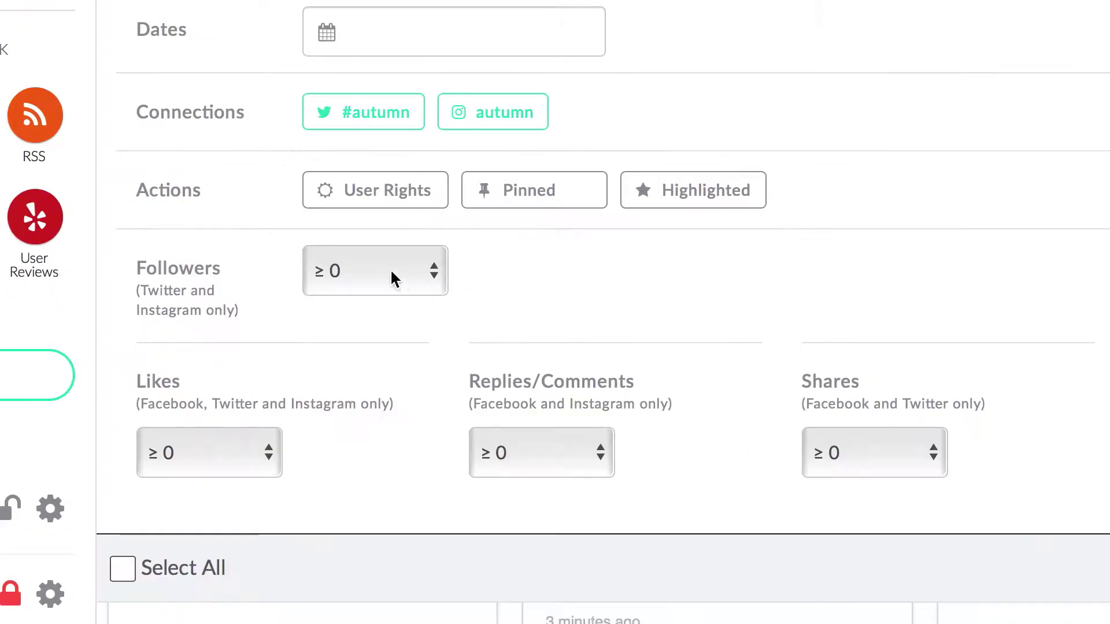
pyautogui.click(464, 322)
pyautogui.click(394, 338)
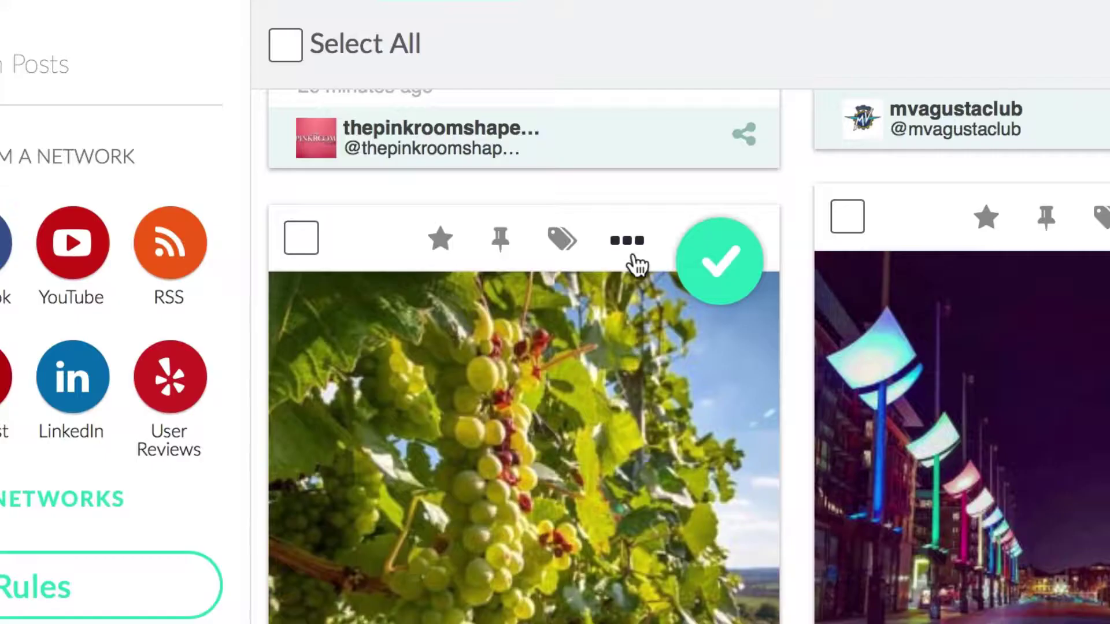
pyautogui.click(626, 241)
pyautogui.click(584, 328)
pyautogui.write("I'd li")
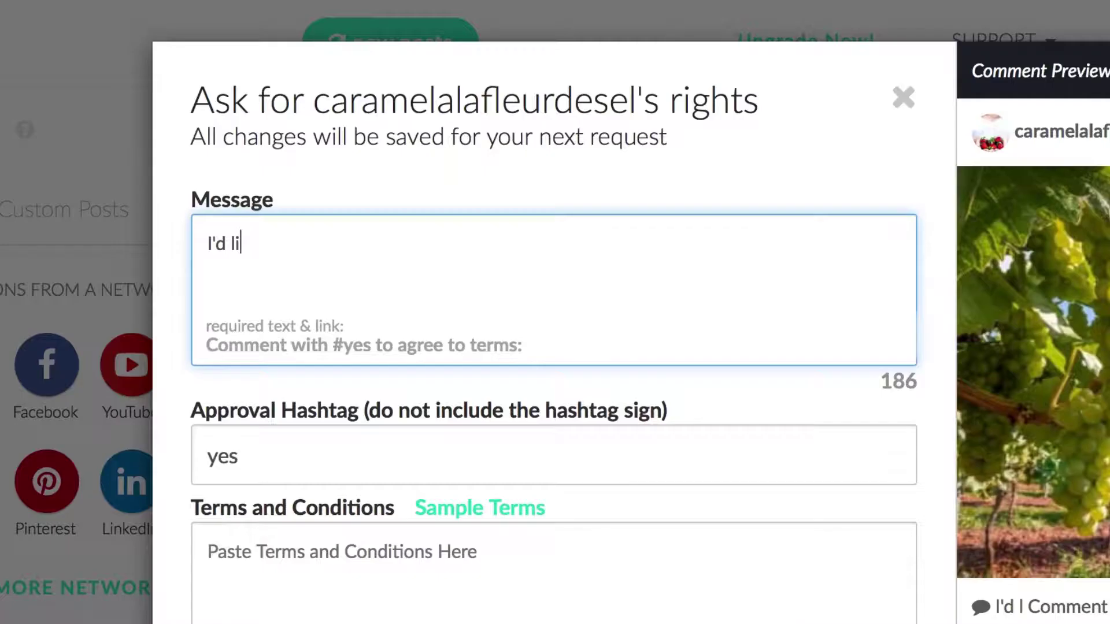
pyautogui.write('ke to use your photo in my campa')
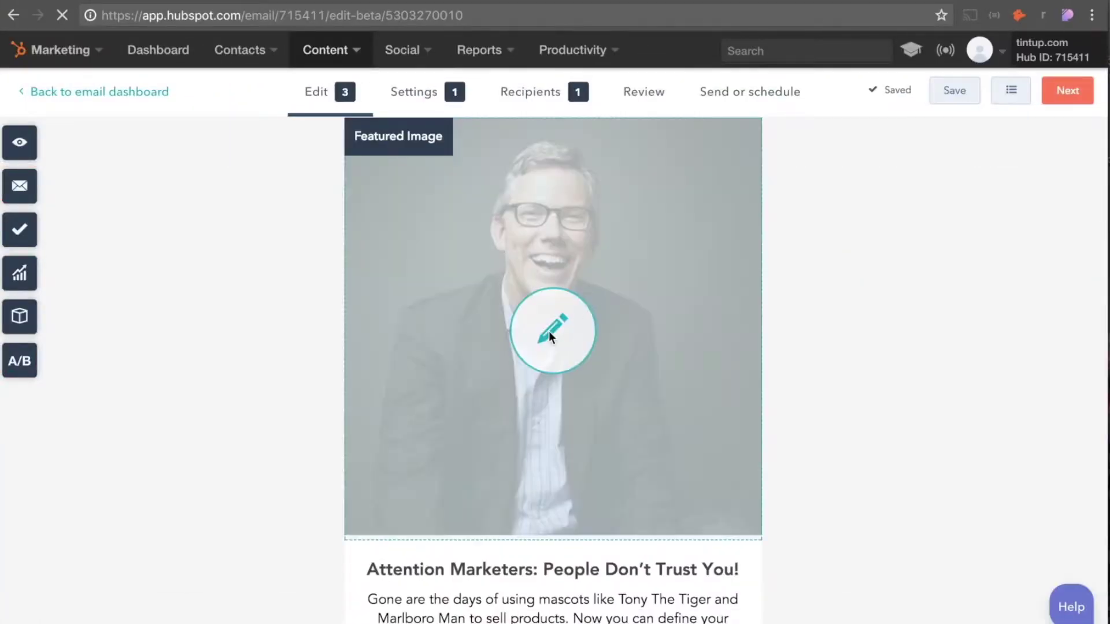
# Swap the email's featured image for the rocky seascape photo from tint-media-files, sized Small.
pyautogui.click(549, 332)
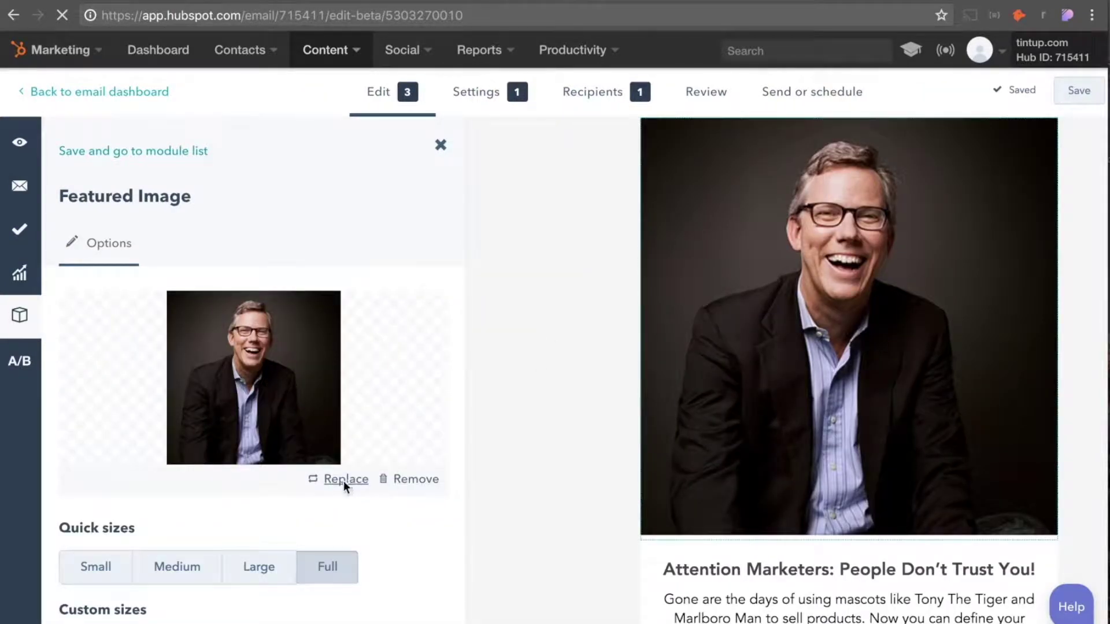
pyautogui.click(343, 481)
pyautogui.click(818, 304)
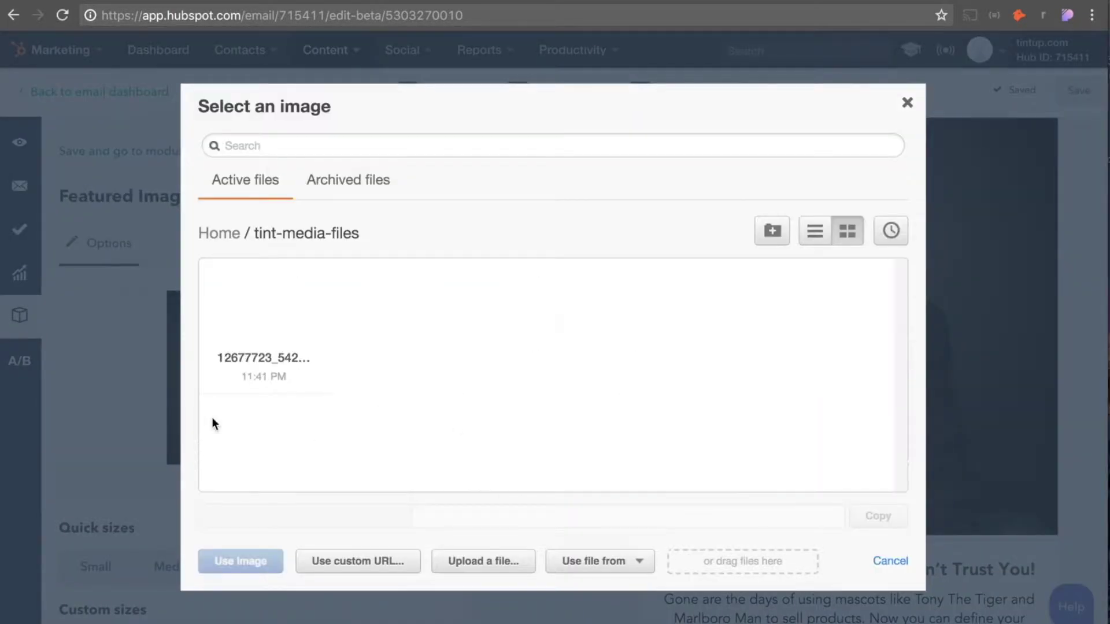
pyautogui.click(264, 303)
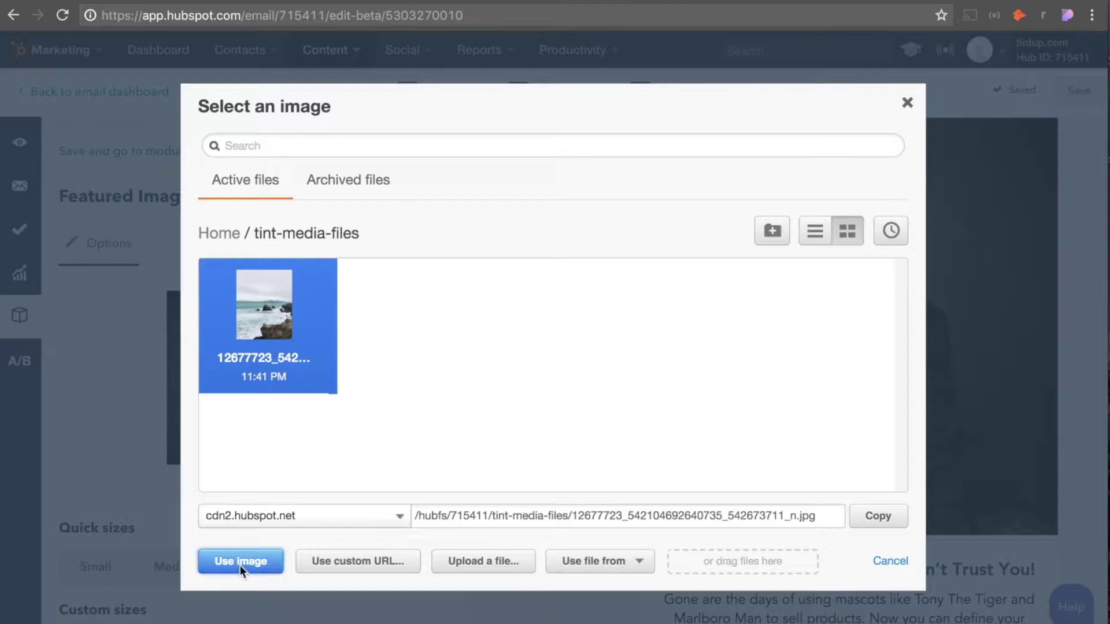
pyautogui.click(240, 565)
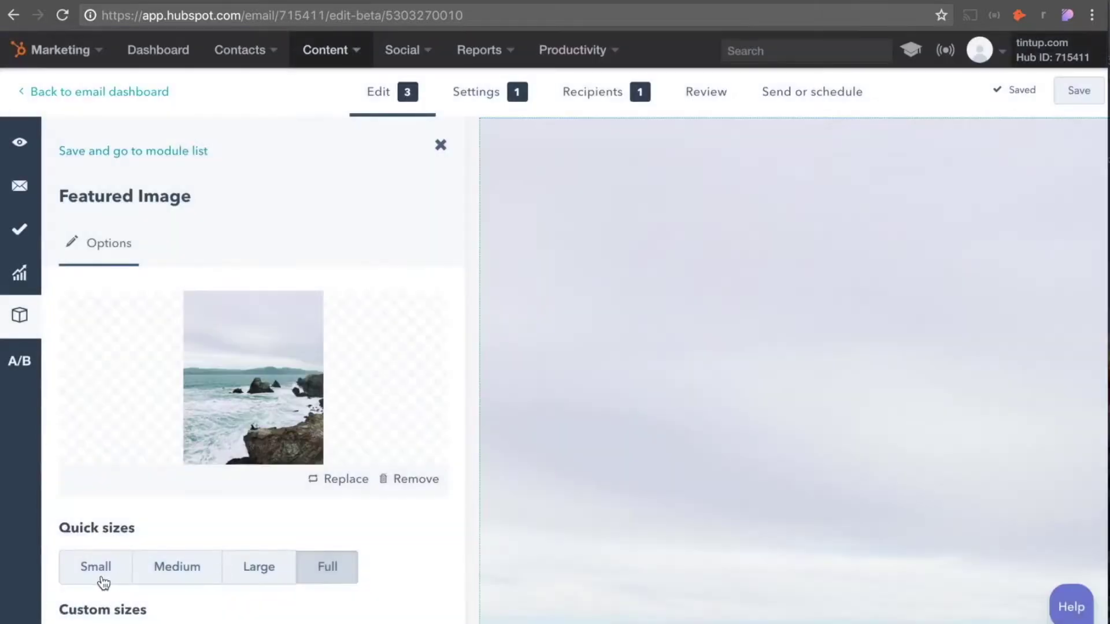
pyautogui.click(96, 583)
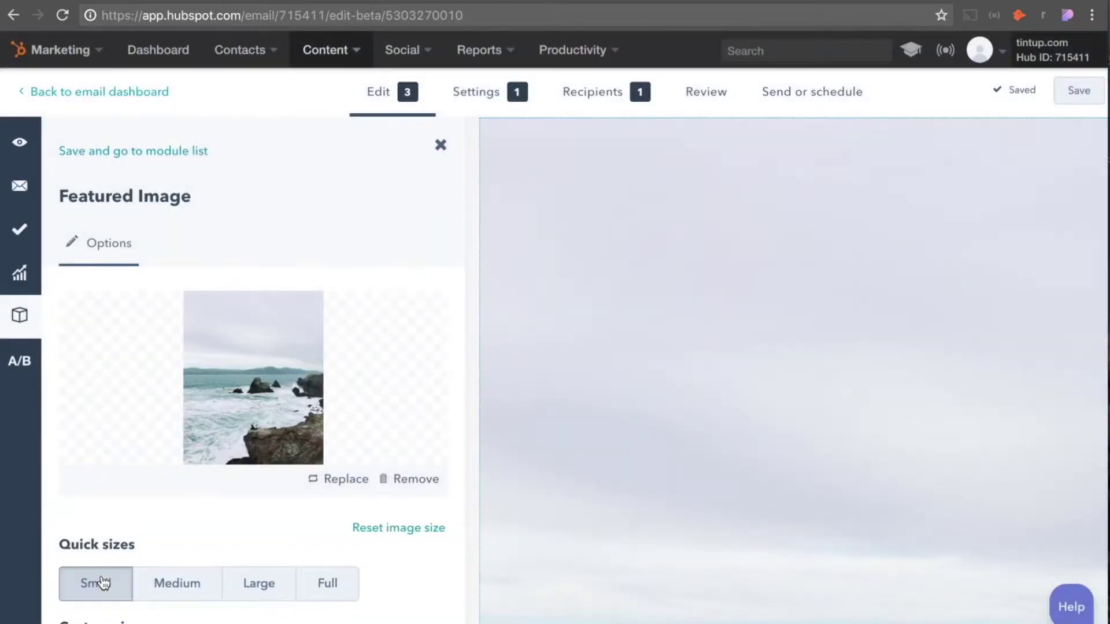
pyautogui.scroll(3, 841, 458)
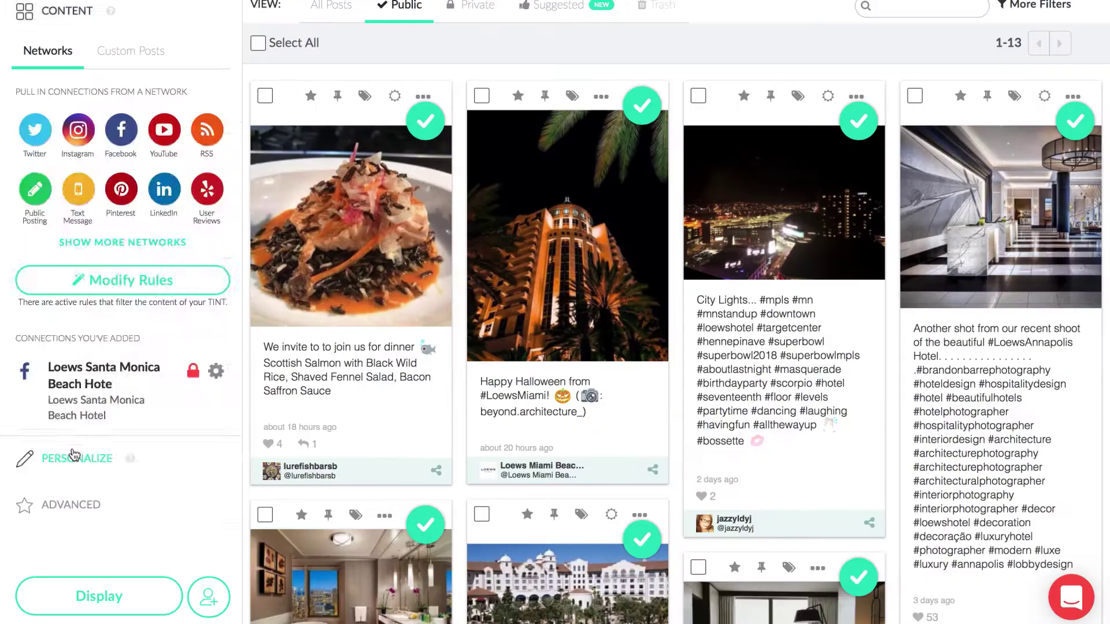
# Begin a global 'Follow Us' call-to-action in the Personalize CTA settings.
pyautogui.click(74, 452)
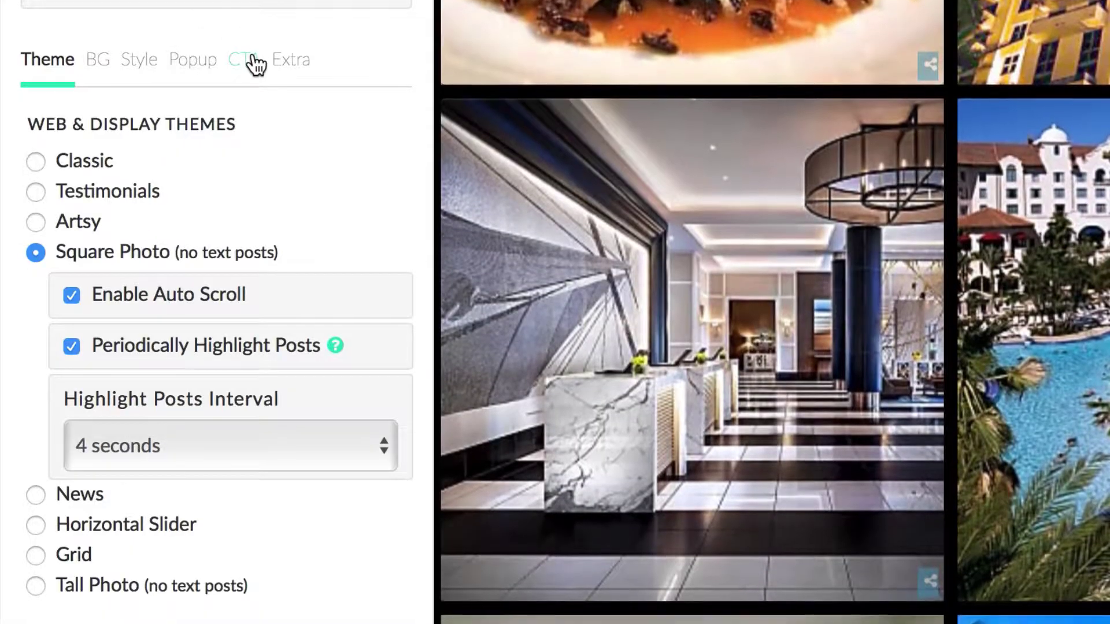
pyautogui.click(244, 59)
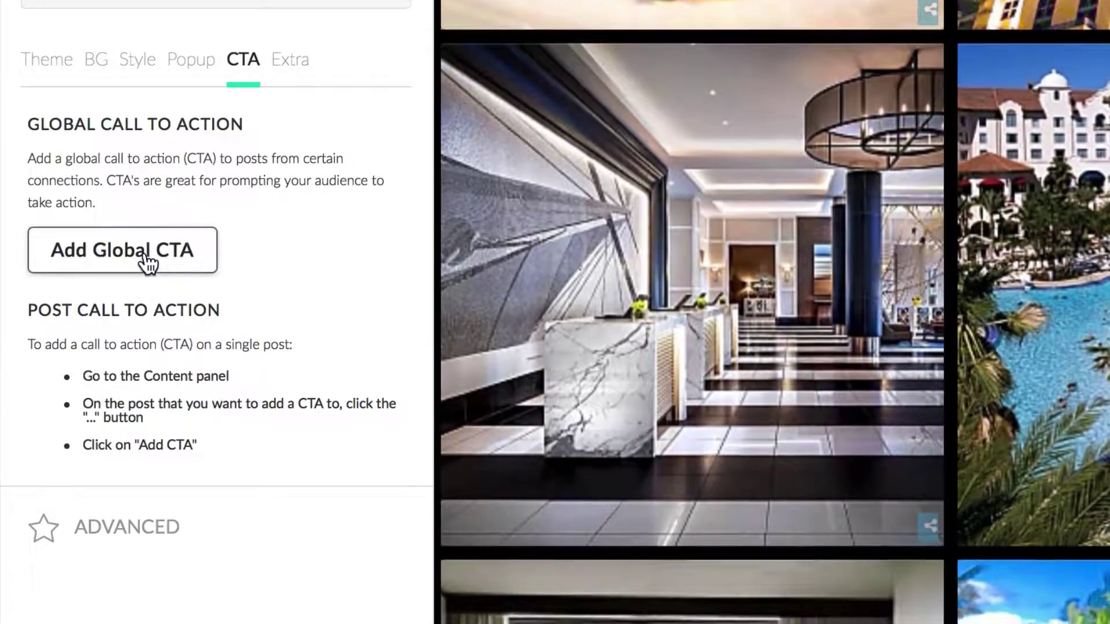
pyautogui.click(155, 244)
pyautogui.write('Fol')
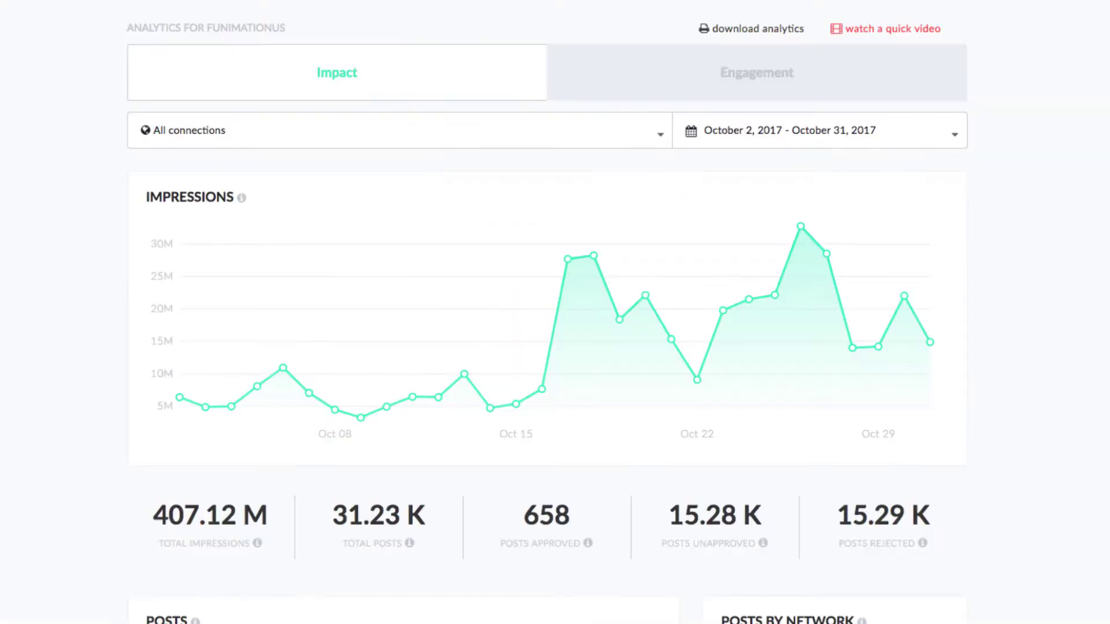
pyautogui.scroll(-3, 555, 347)
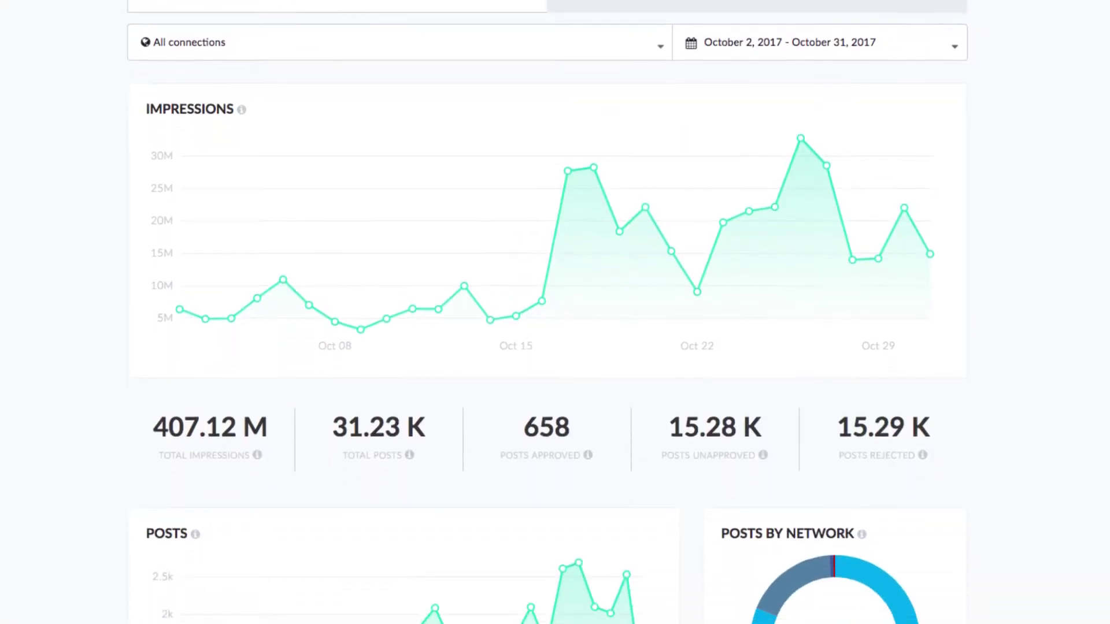
pyautogui.scroll(-5, 555, 347)
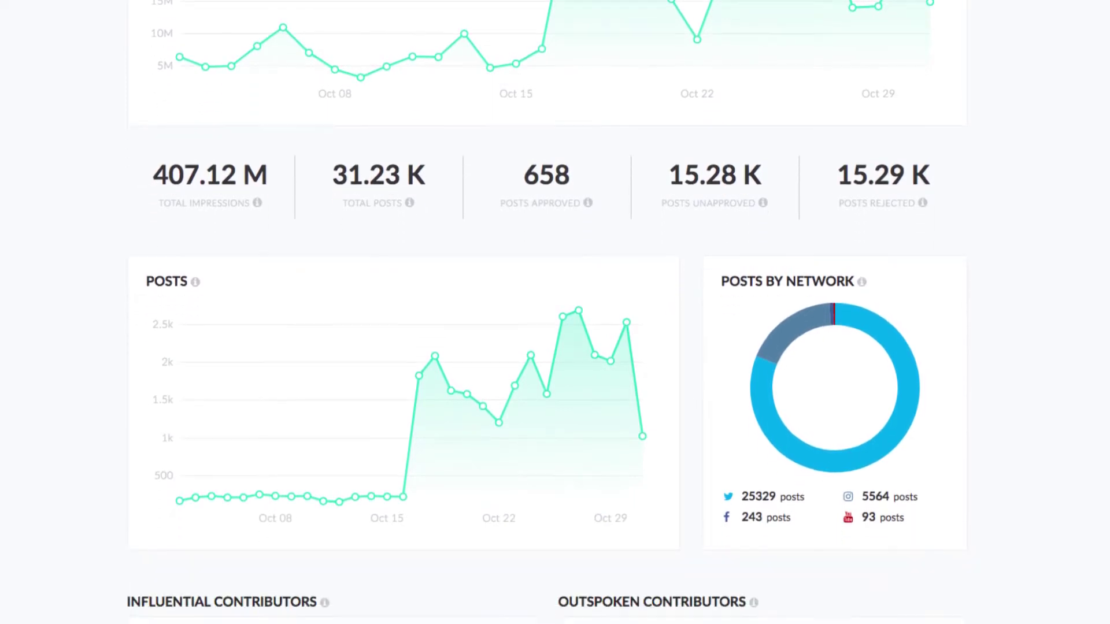
pyautogui.scroll(-5, 556, 347)
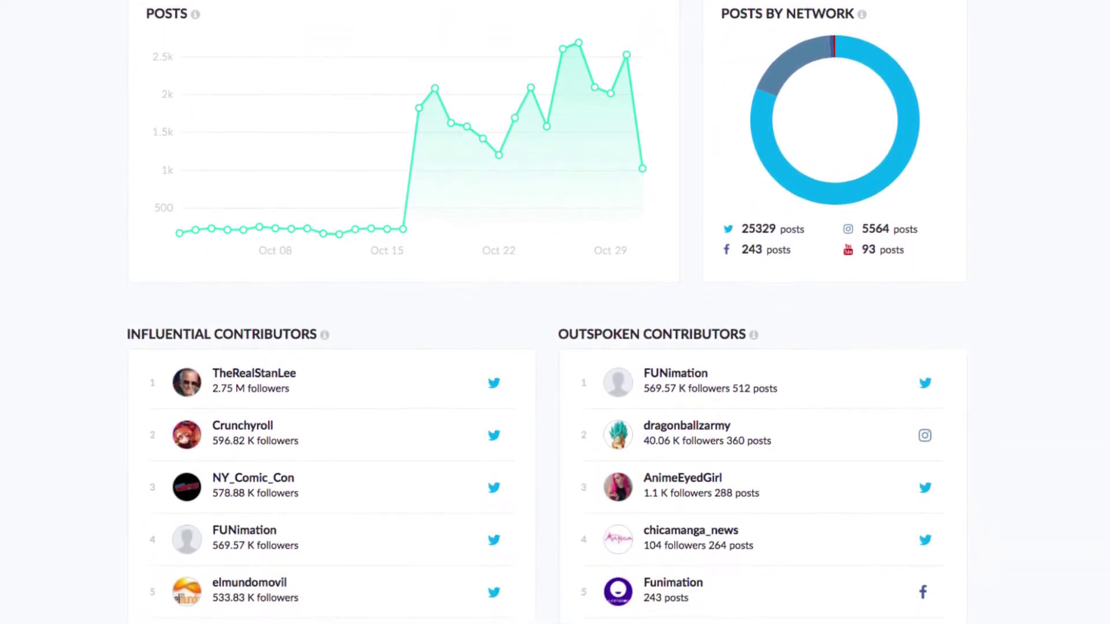
pyautogui.scroll(-4, 555, 346)
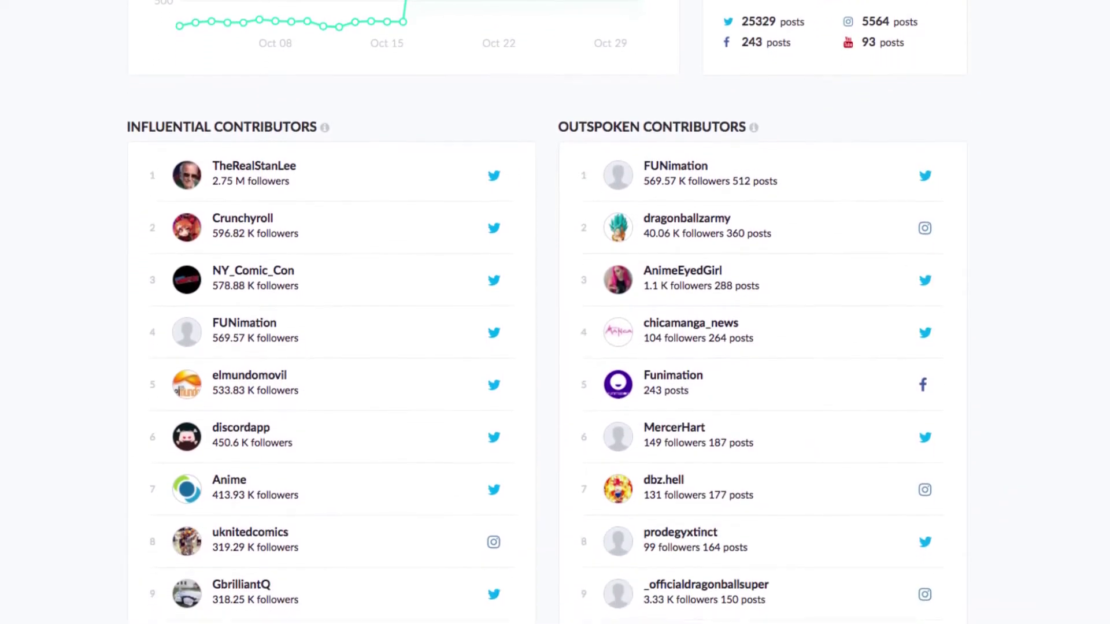